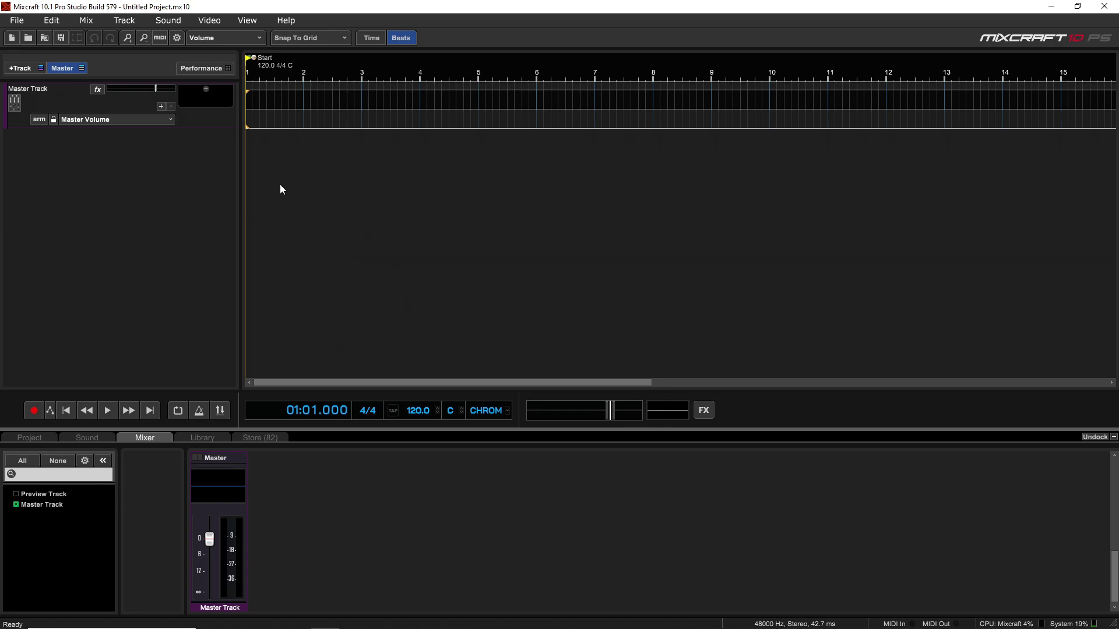
Open the Store (82) tab in the bottom Details panel
left_click(263, 438)
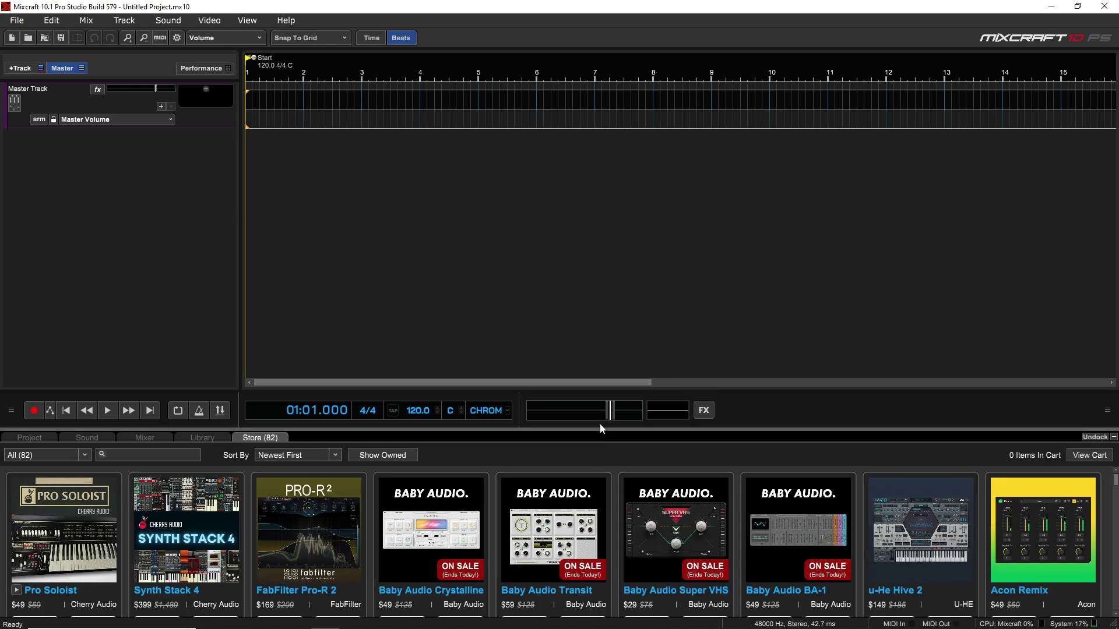
Enlarge the store panel and undock it into a separate full-size window
mouse_move(594, 430)
left_mouse_down()
mouse_move(646, 154)
mouse_move(647, 431)
left_mouse_up()
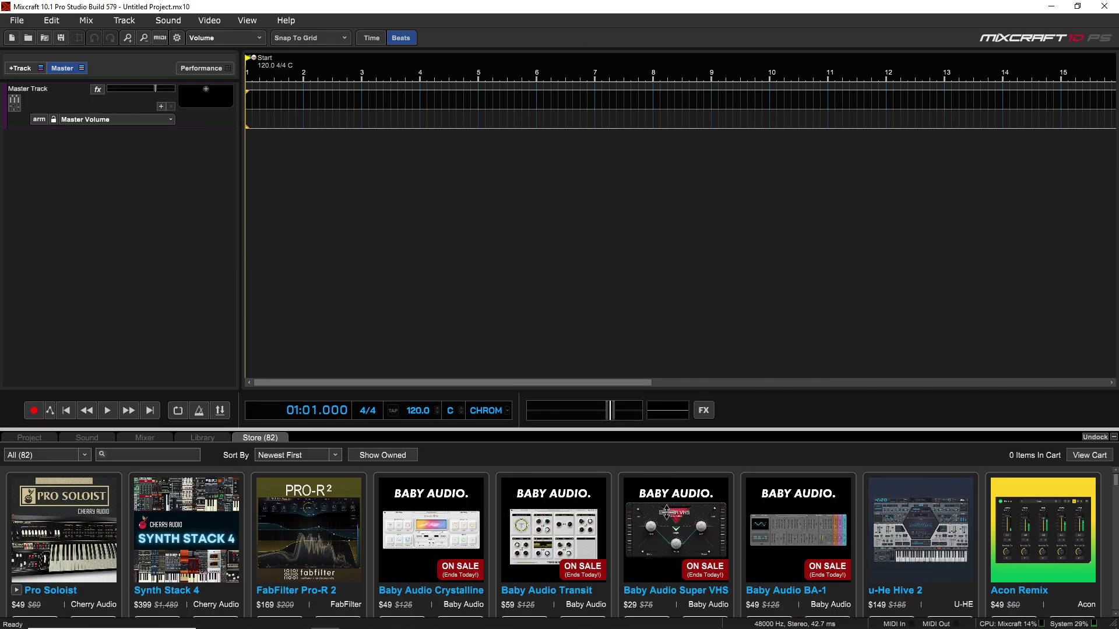
left_click(1089, 442)
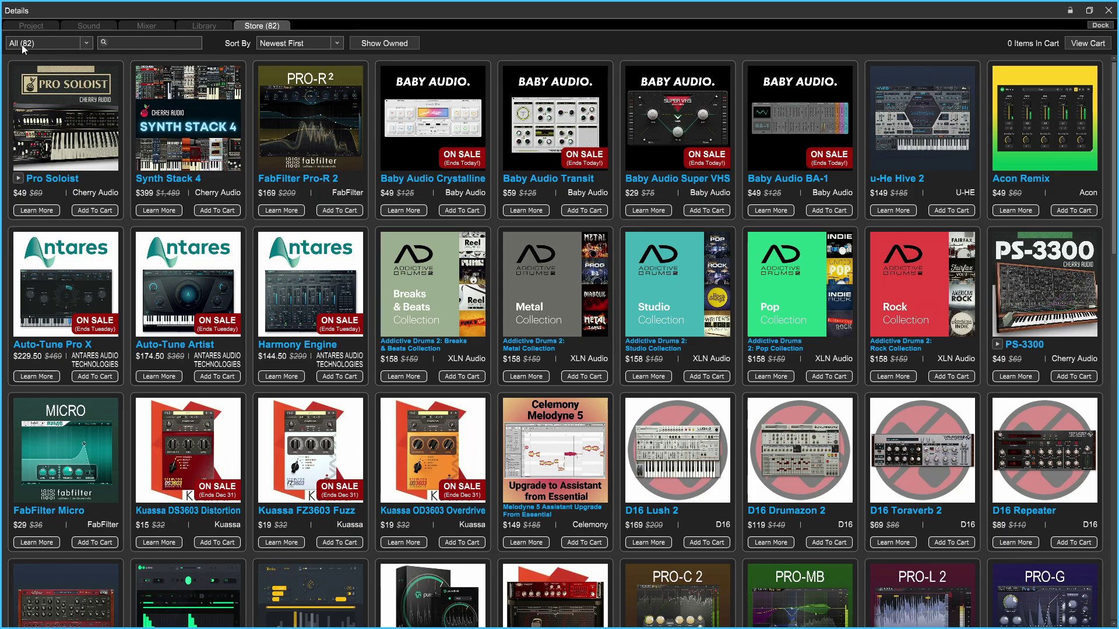
scroll(444, 383, "down", 5)
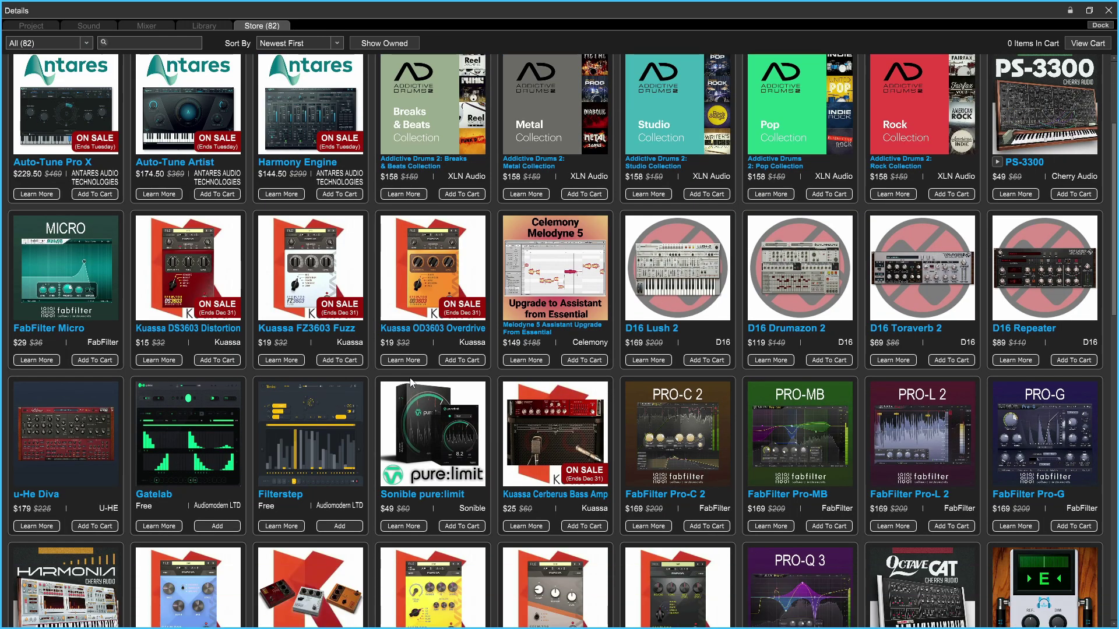
scroll(444, 383, "down", 3)
scroll(445, 383, "down", 5)
scroll(448, 376, "down", 5)
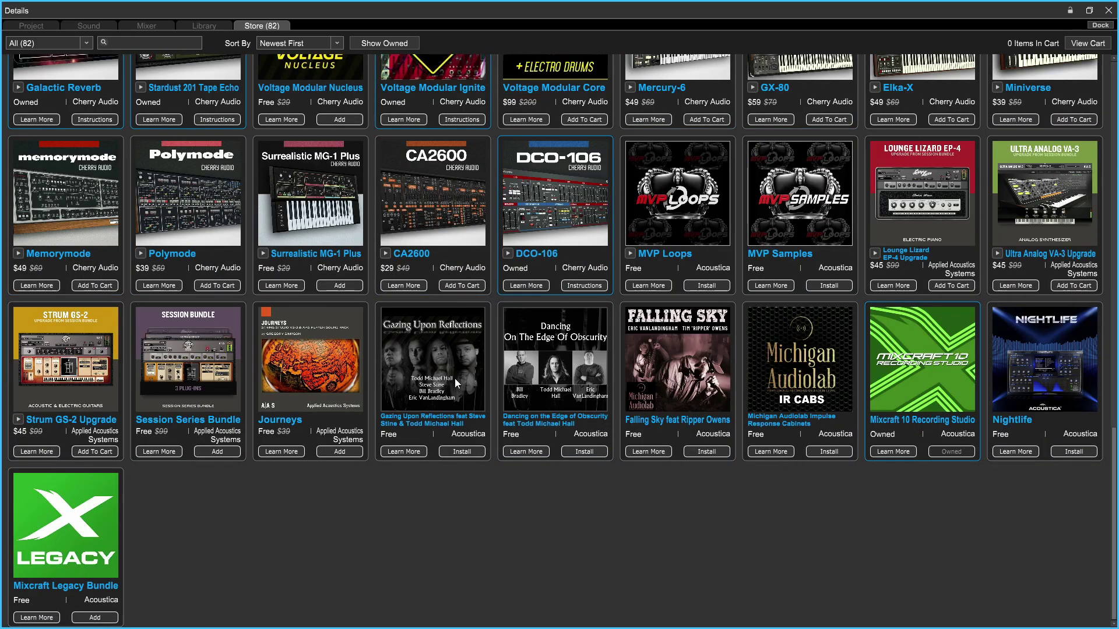
scroll(455, 378, "up", 1)
scroll(531, 386, "up", 4)
scroll(555, 387, "up", 3)
scroll(554, 385, "up", 4)
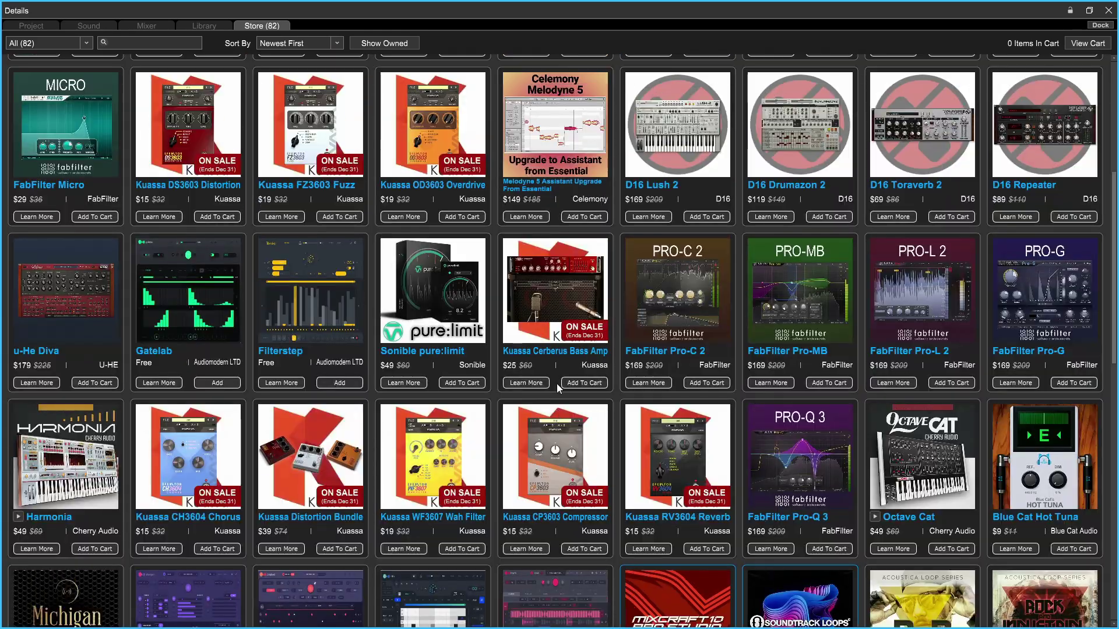
scroll(557, 384, "up", 3)
scroll(564, 385, "up", 1)
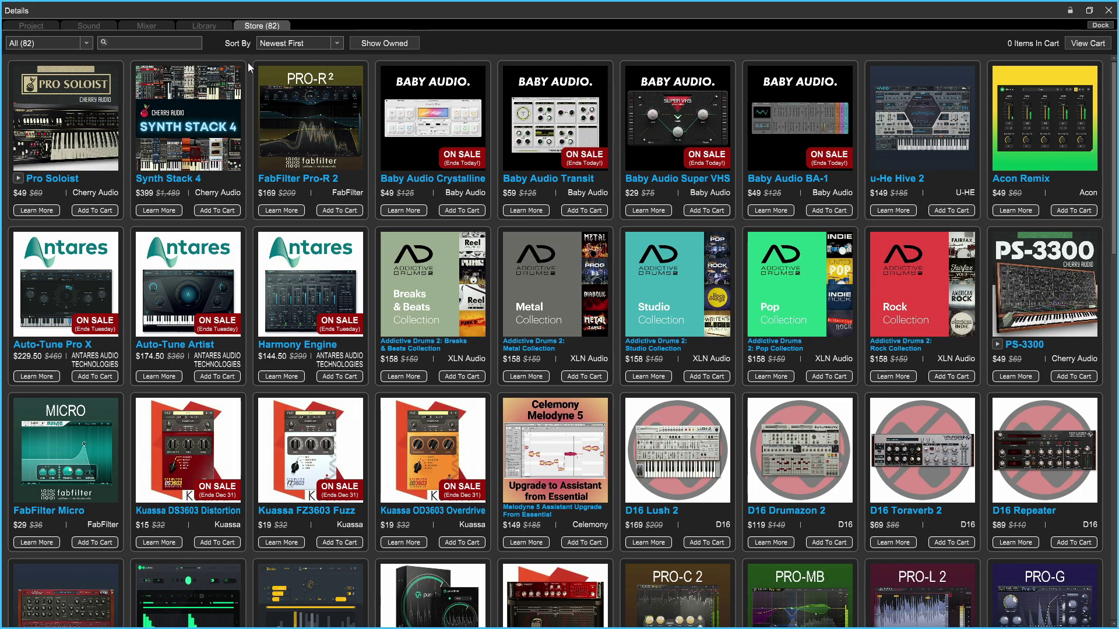
left_click(85, 42)
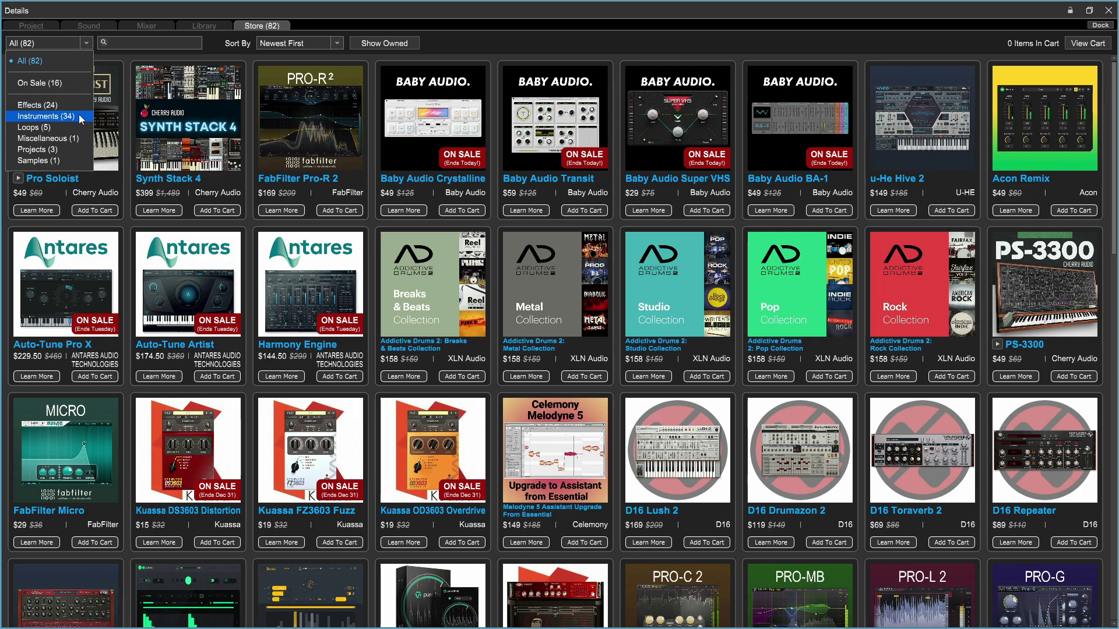
Show only the Instruments (34) category, sorted by Price (Low To High)
left_click(59, 115)
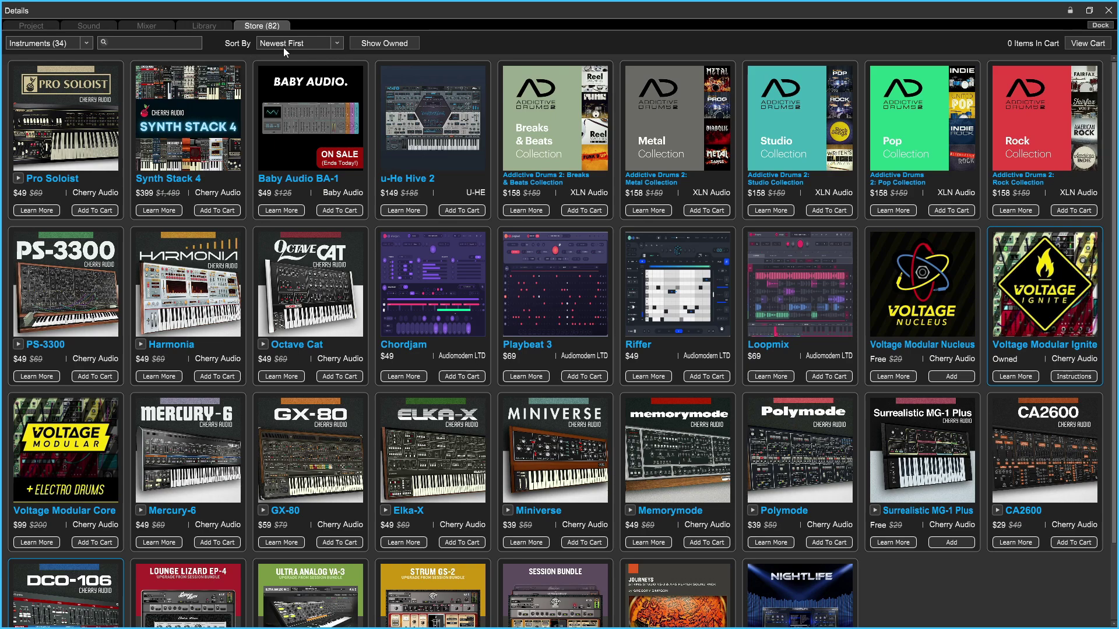
left_click(322, 42)
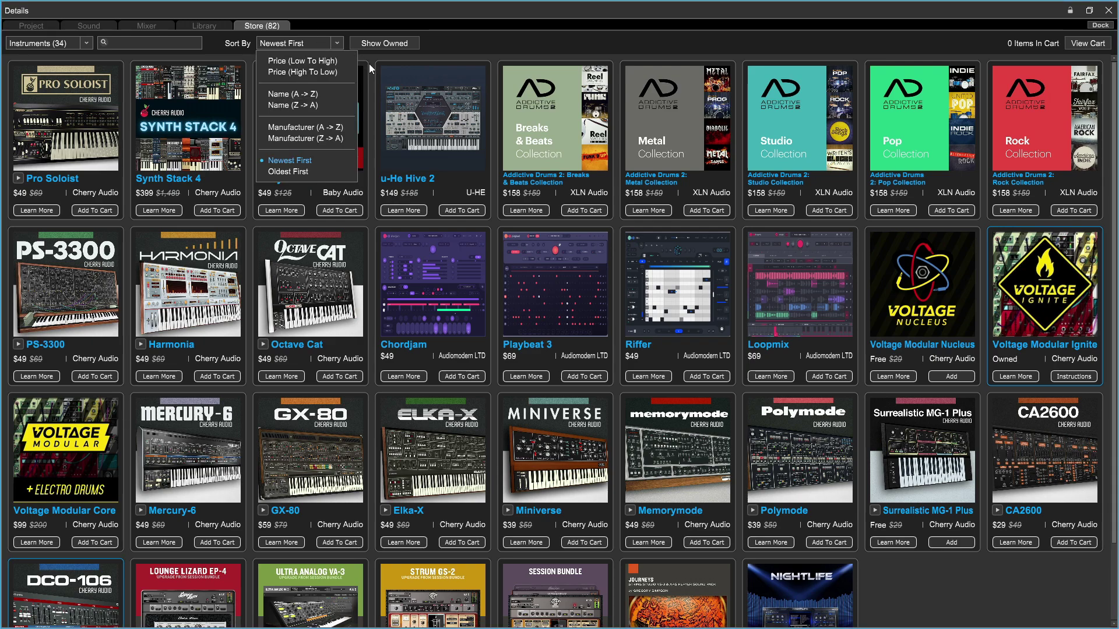
left_click(301, 60)
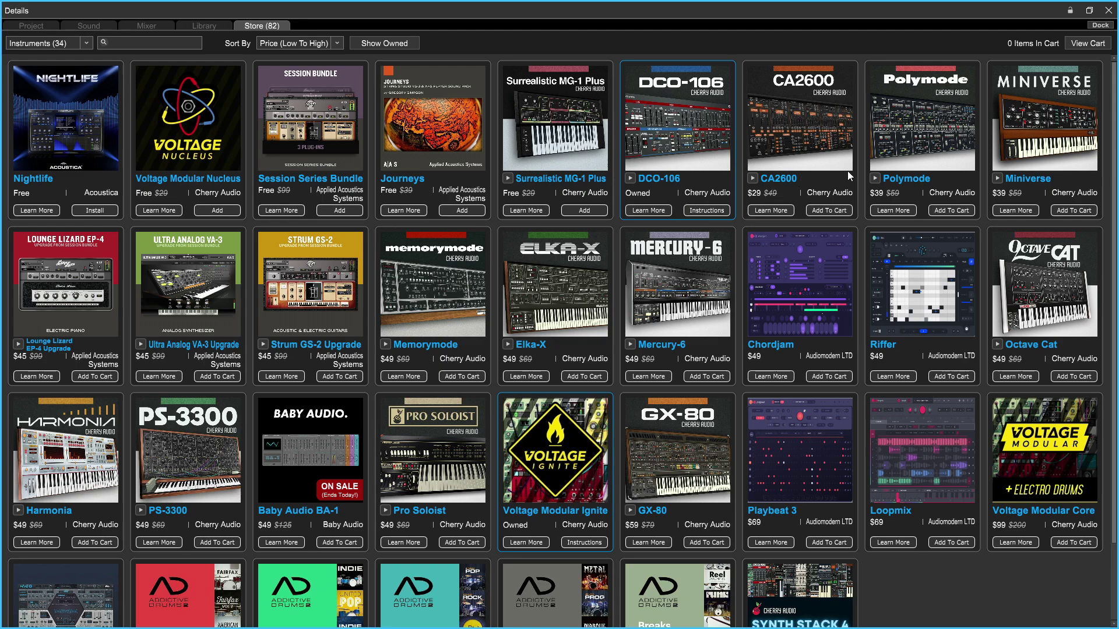
scroll(979, 135, "down", 1)
scroll(971, 167, "down", 2)
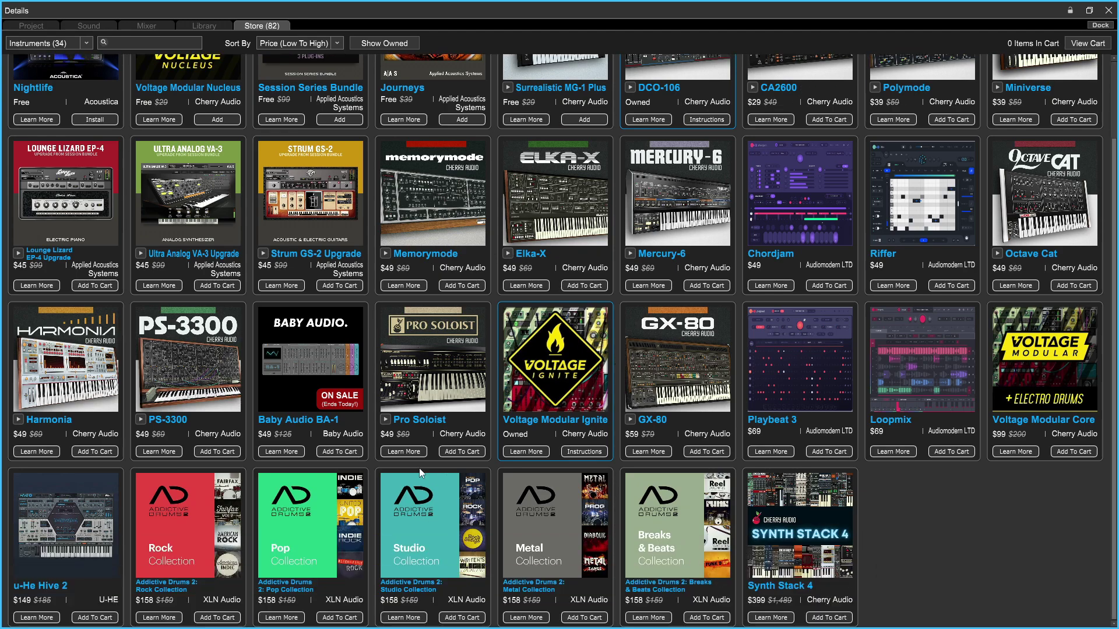
scroll(372, 241, "up", 3)
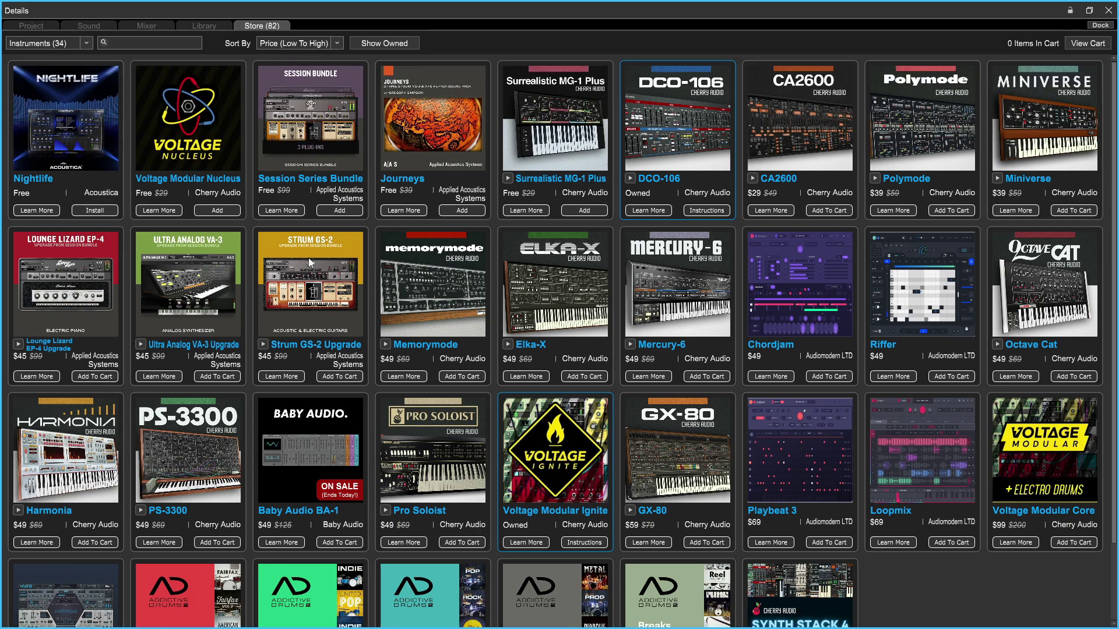
Re-sort the store products by Manufacturer (A -> Z)
left_click(314, 43)
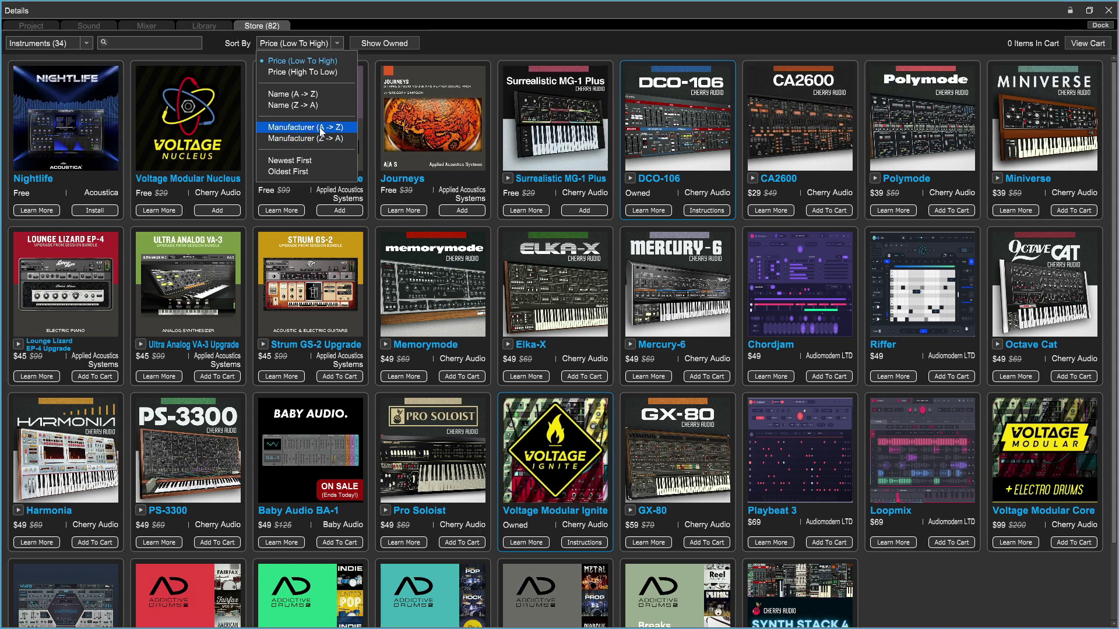
left_click(304, 127)
left_click(298, 43)
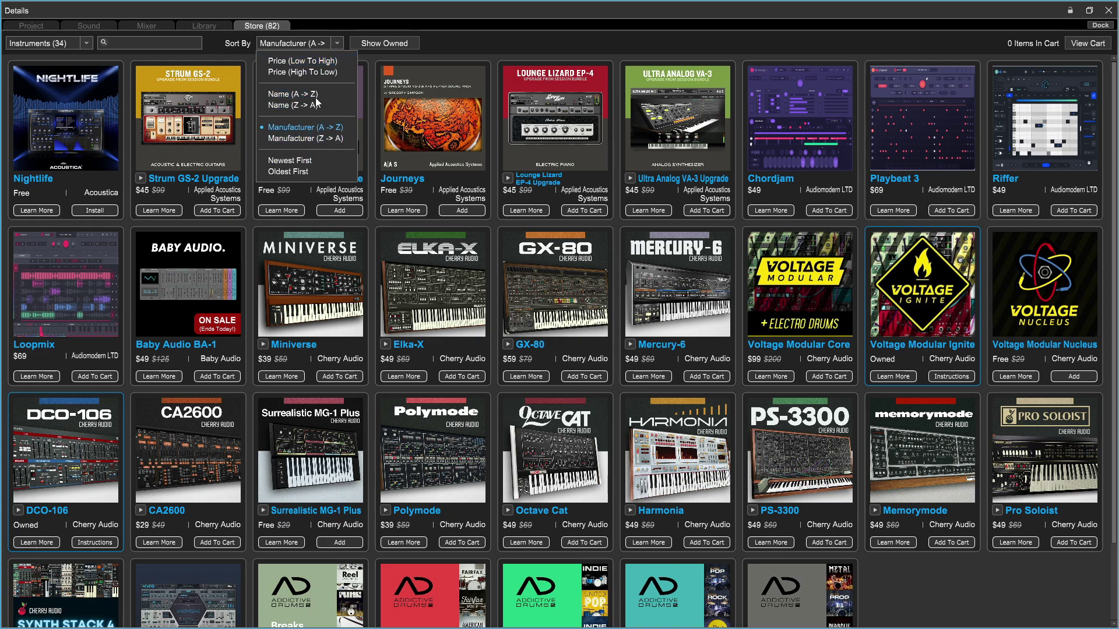
left_click(499, 38)
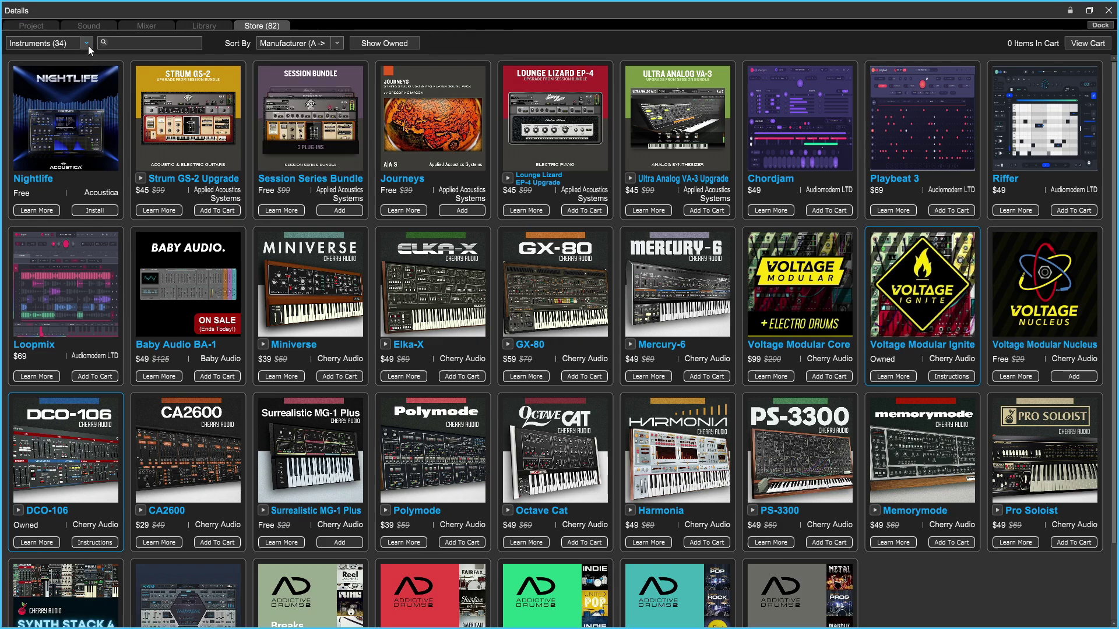
left_click(86, 42)
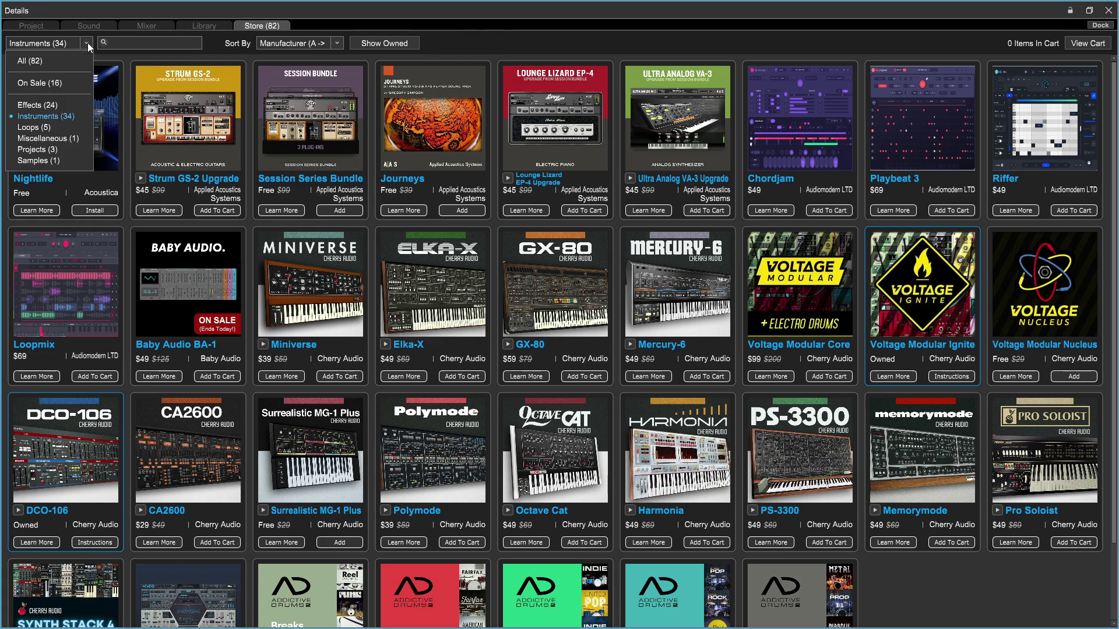
Browse On Sale products cheapest first, then return to all 82 products
left_click(39, 82)
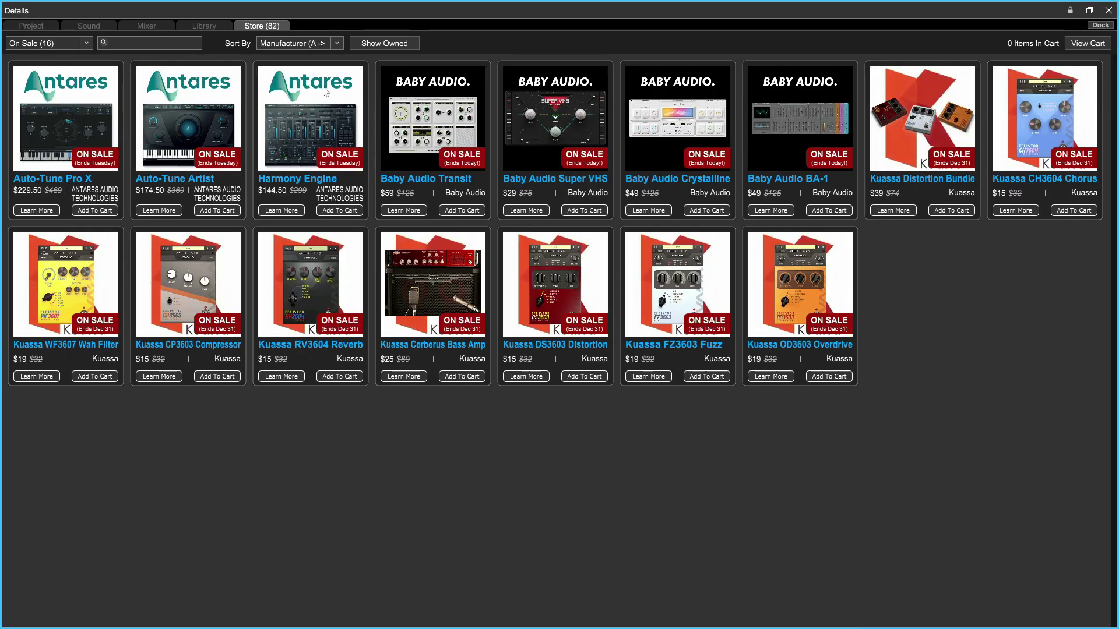
left_click(342, 44)
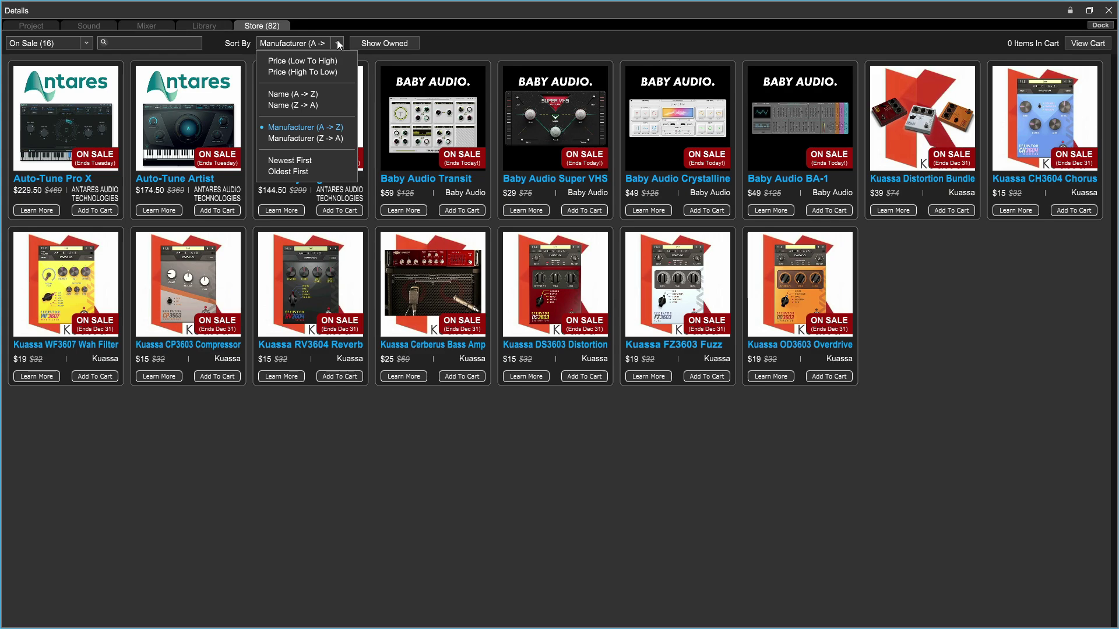
left_click(297, 59)
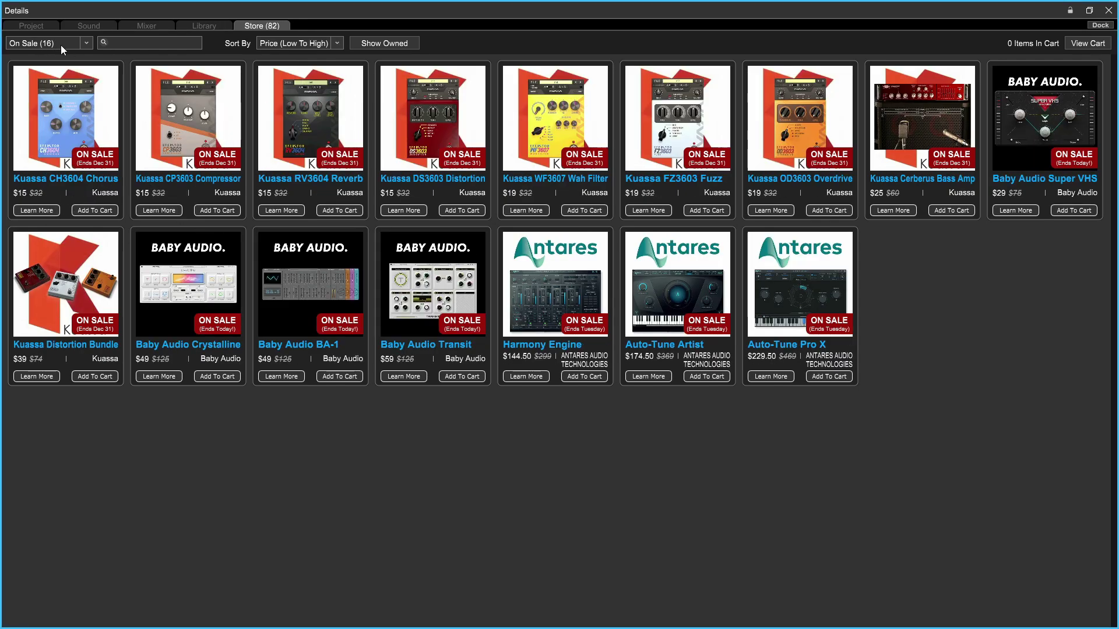
left_click(87, 43)
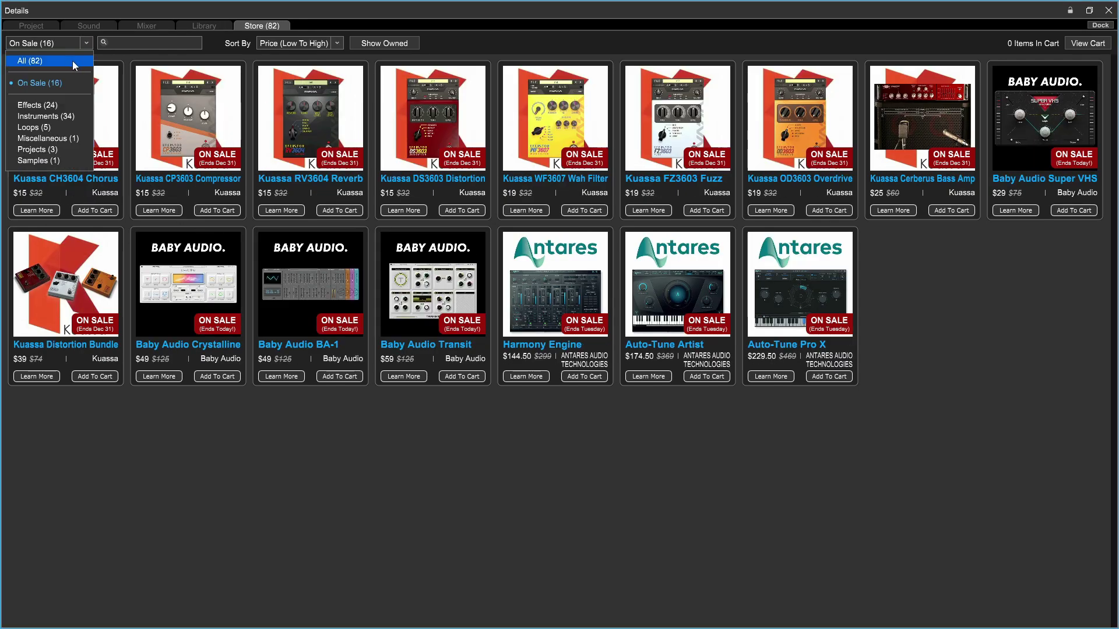
left_click(31, 60)
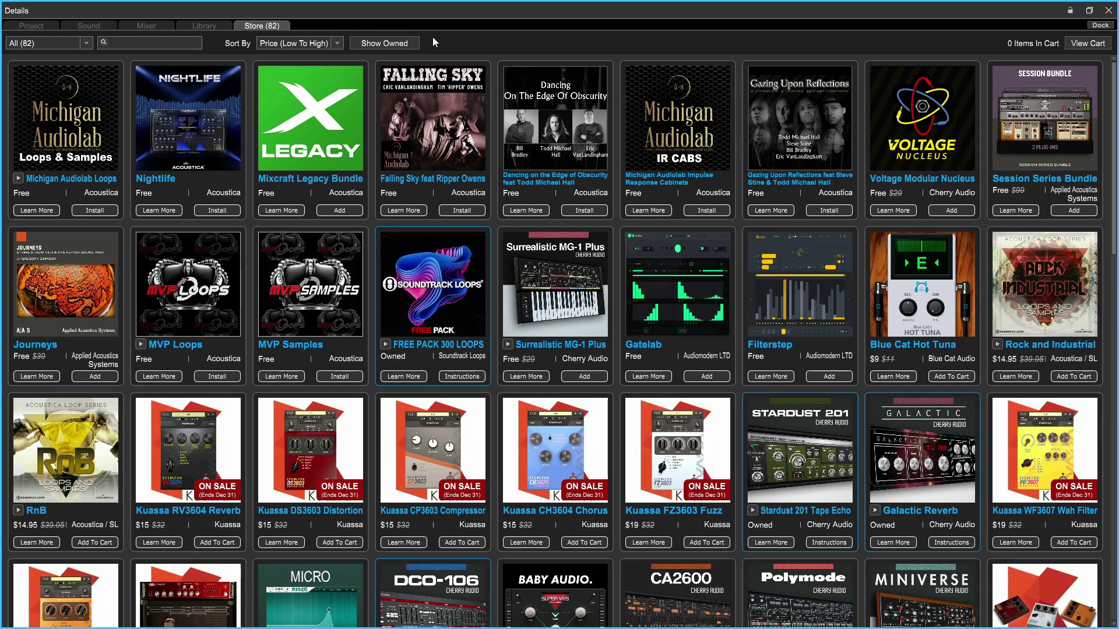
Turn Show Owned on and off again, and sort the catalogue Newest First
left_click(384, 43)
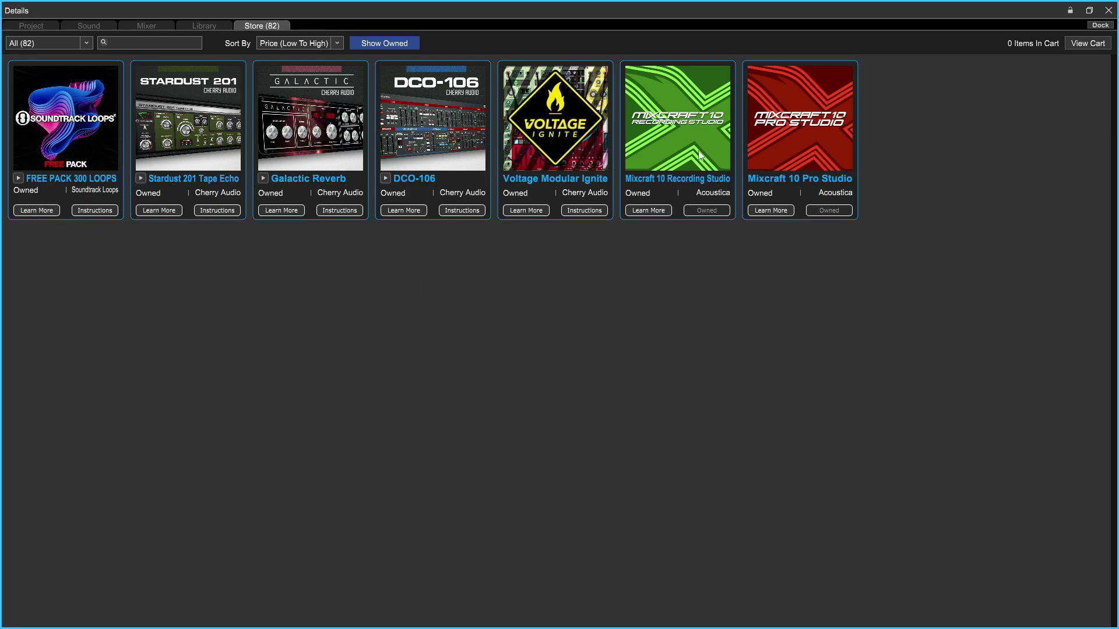
left_click(379, 44)
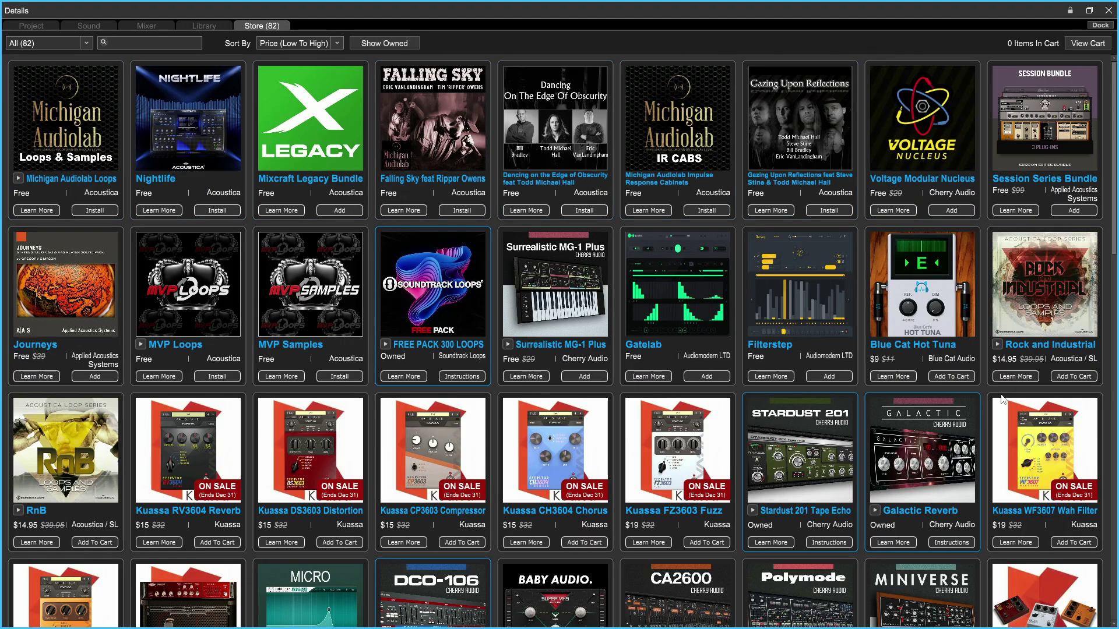
left_click(298, 43)
left_click(307, 74)
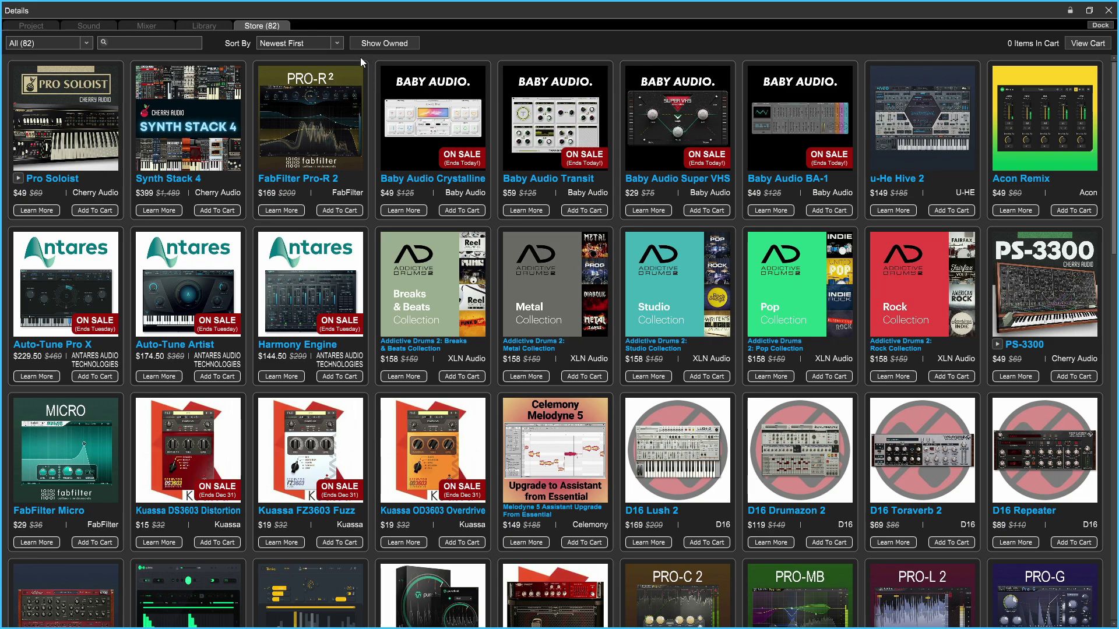
Sort the store by Price (Low To High) and open Nightlife's Learn More page
left_click(337, 44)
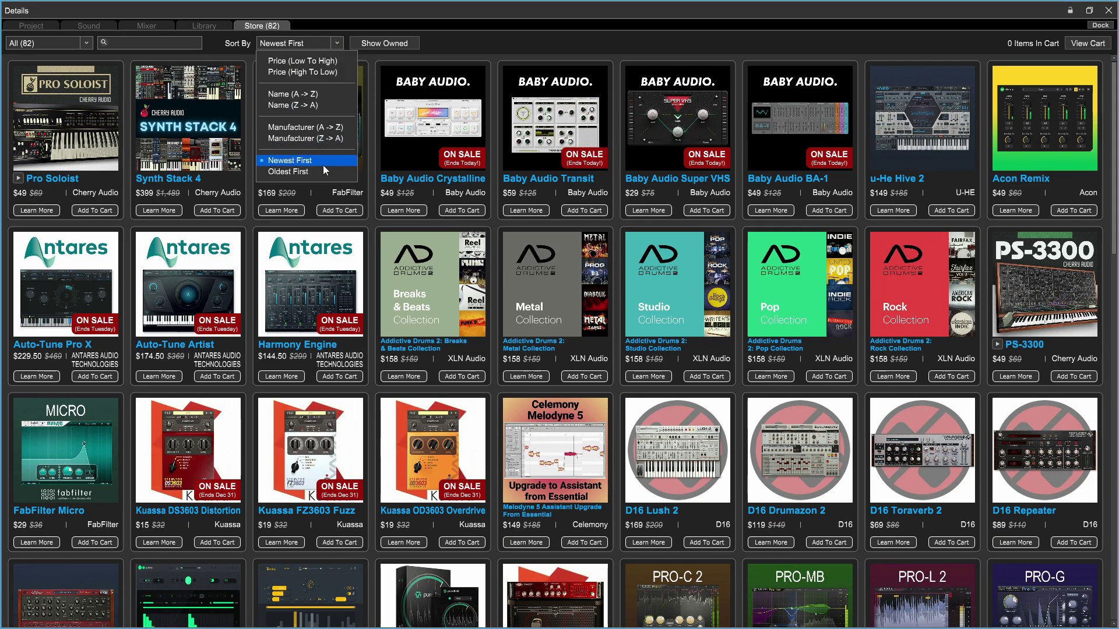
left_click(341, 63)
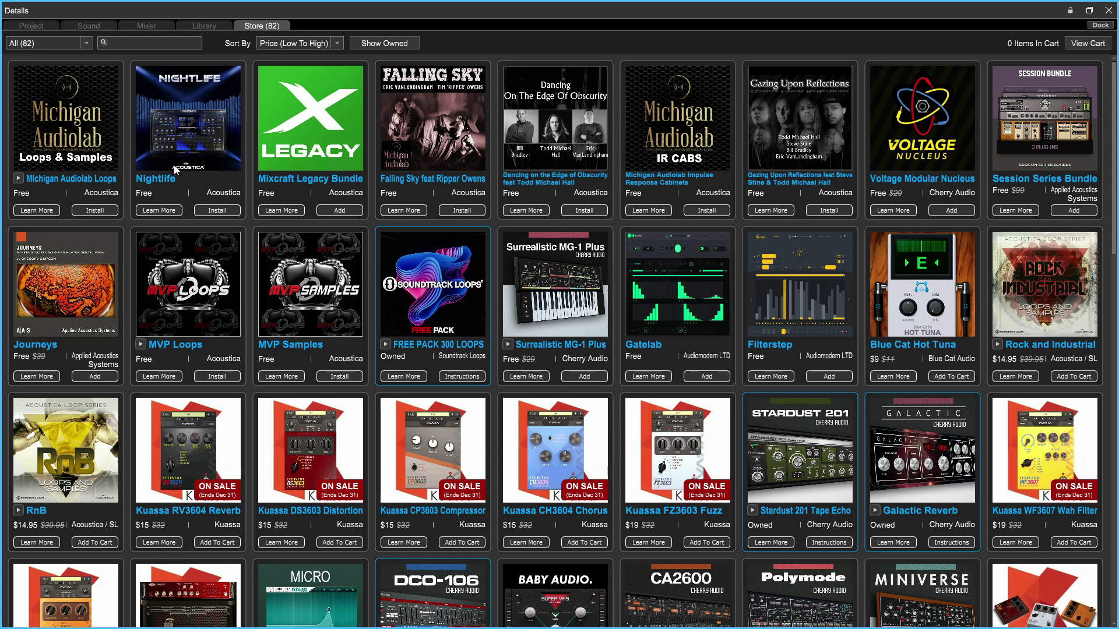
left_click(161, 212)
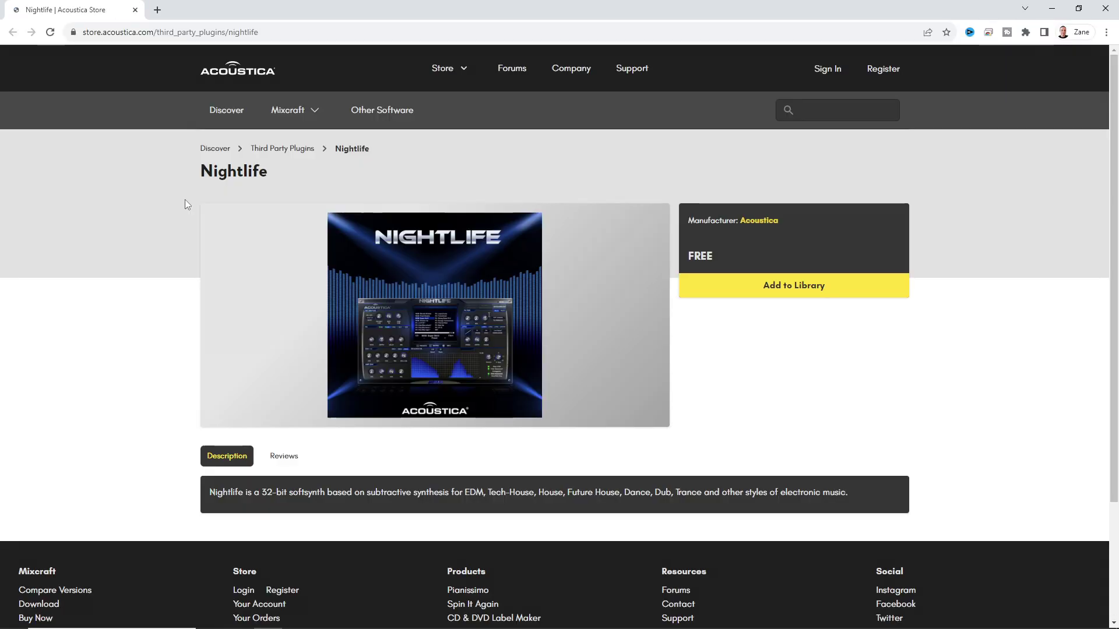
scroll(184, 204, "down", 2)
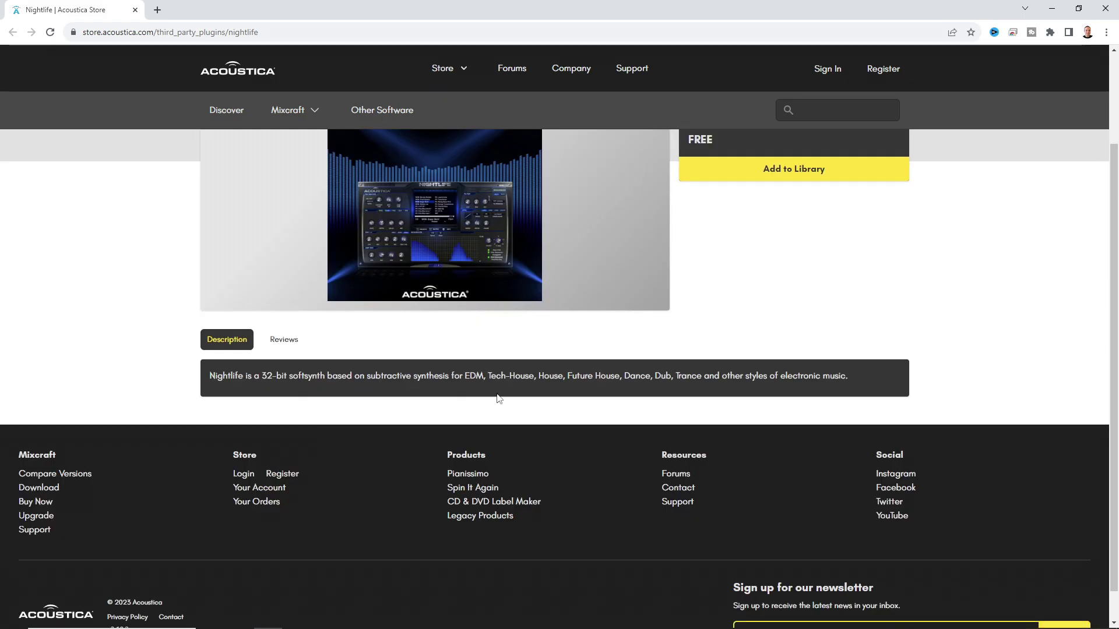
scroll(794, 380, "up", 3)
Close the Nightlife product page in Chrome after reading it
left_click(1105, 9)
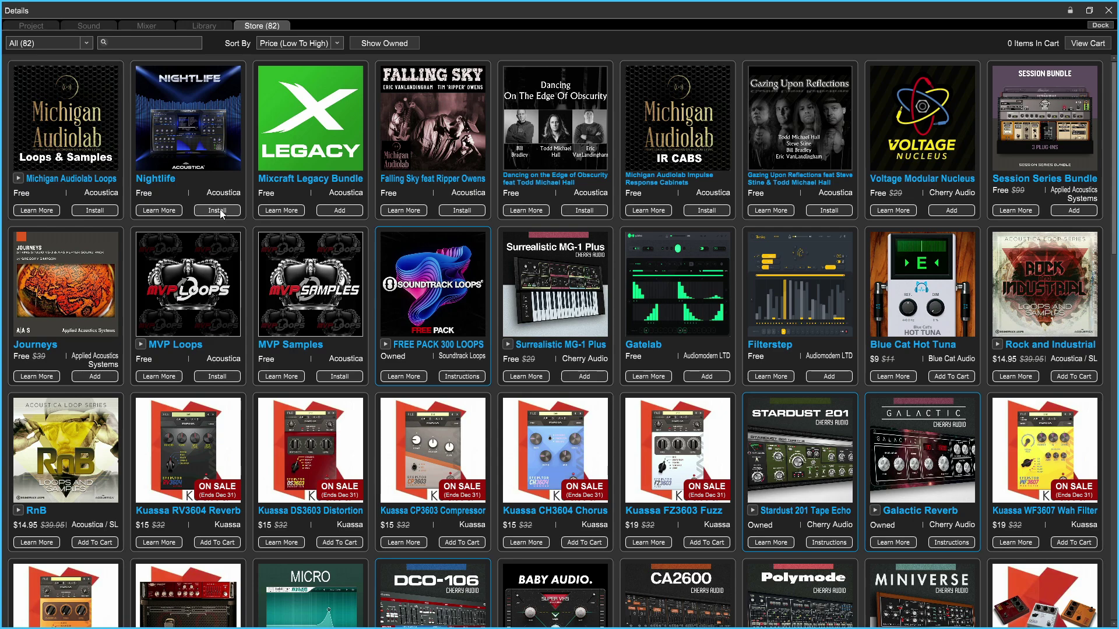
Download and install the free Nightlife synth, then close the finished updater
left_click(217, 211)
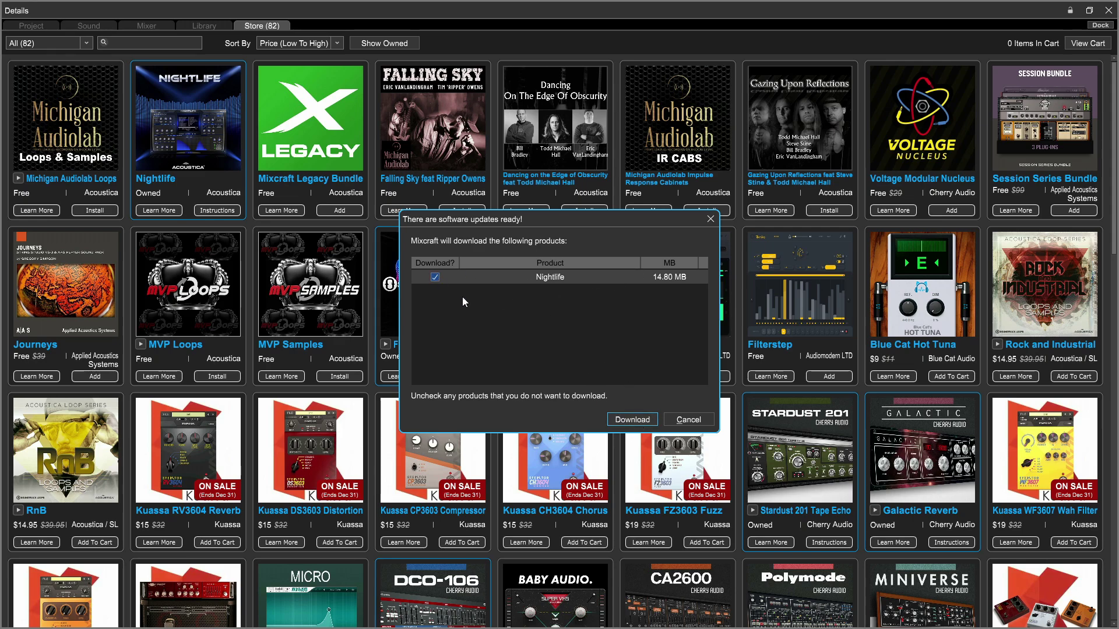
left_click(632, 419)
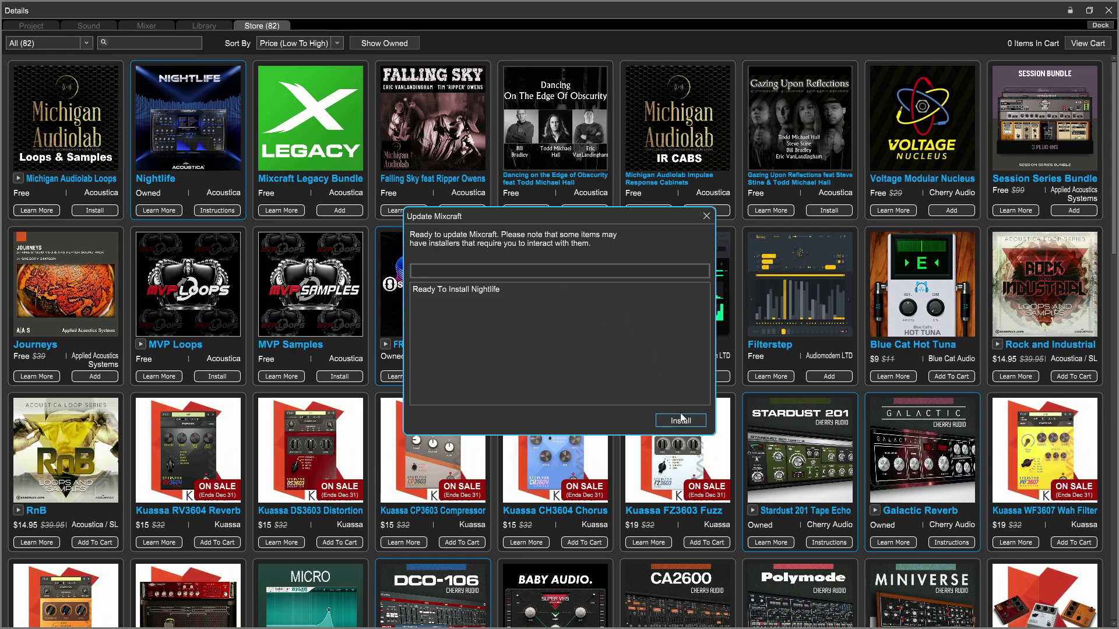
left_click(680, 421)
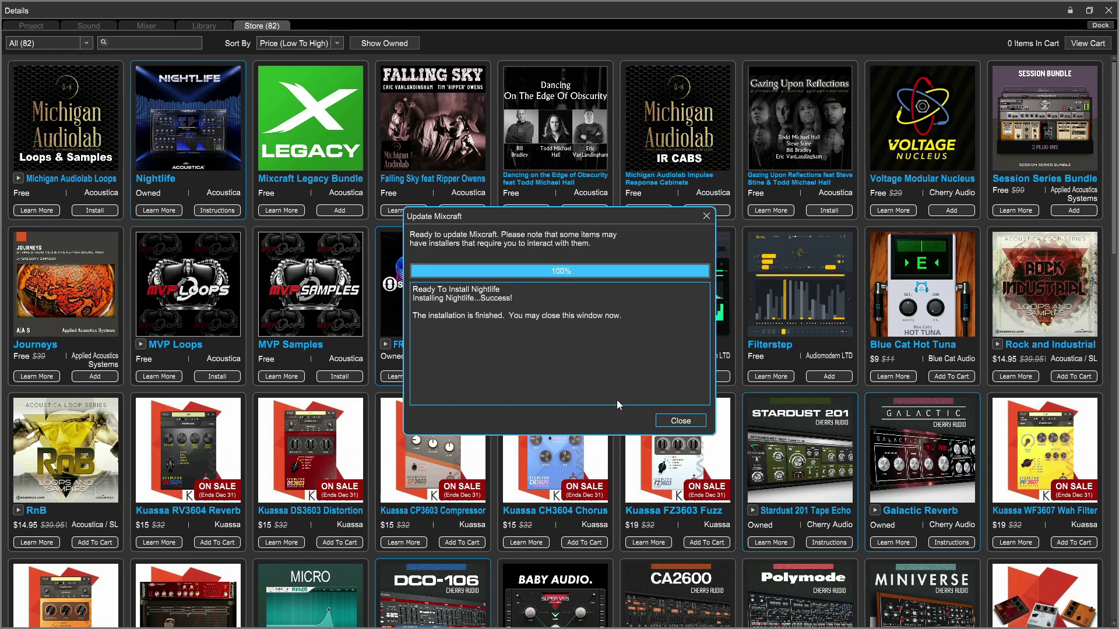
left_click(680, 421)
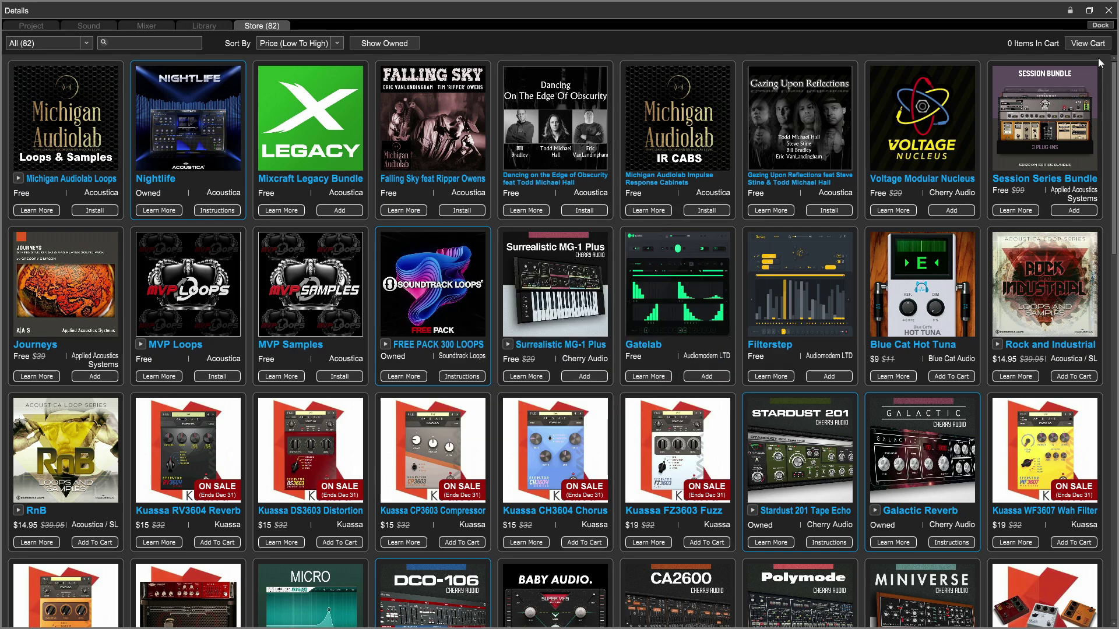
Dock the store and add a virtual instrument track to the project
left_click(1100, 24)
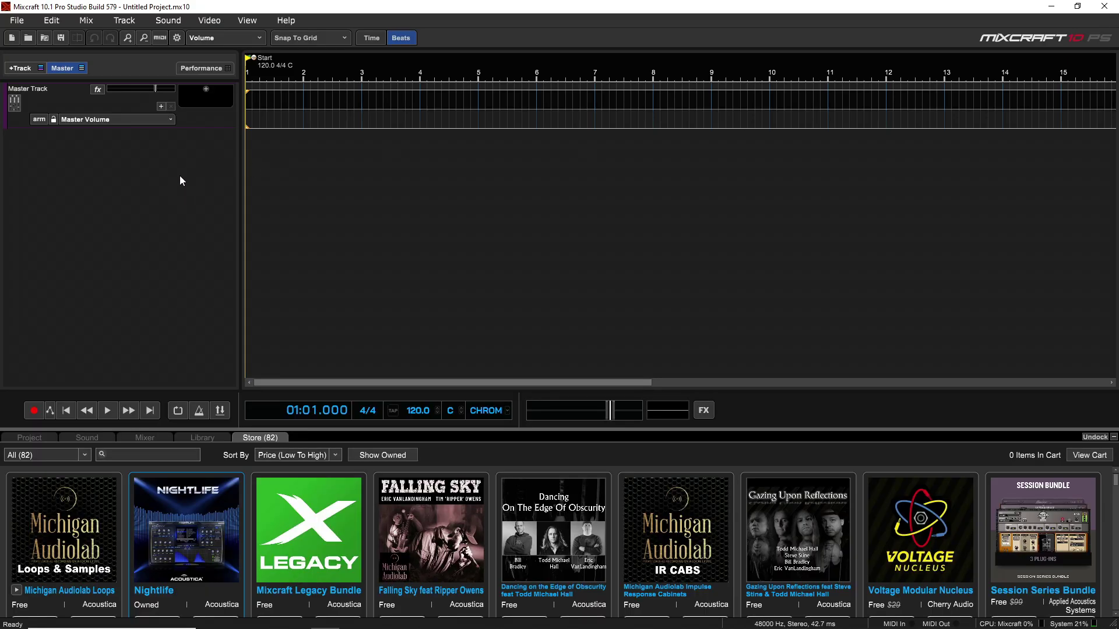
right_click(159, 179)
left_click(237, 196)
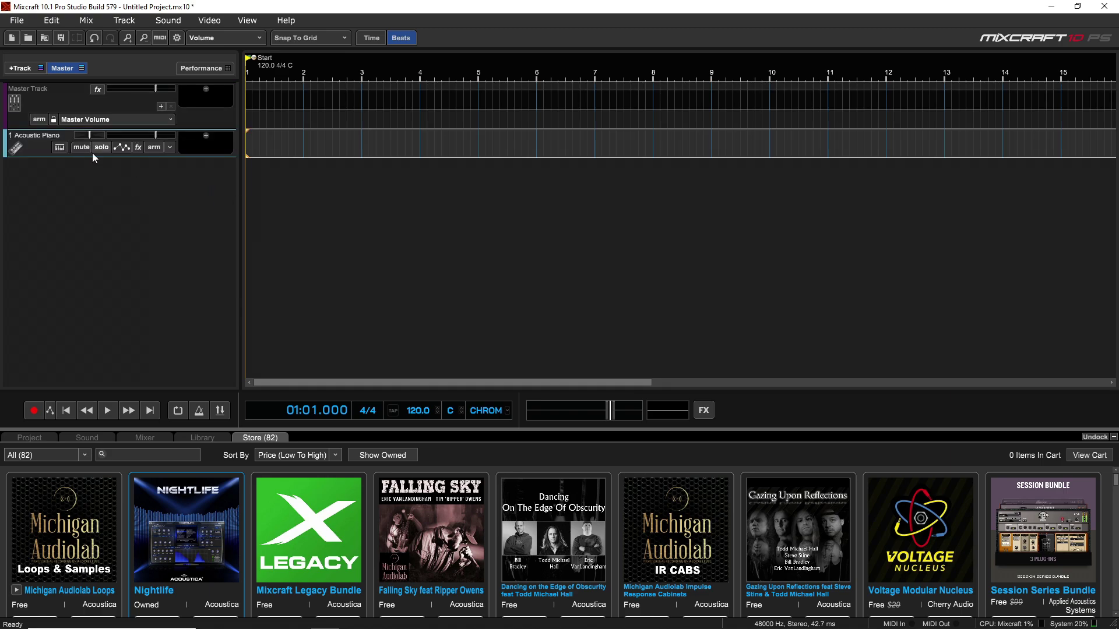
Load Nightlife onto the new track via the 'nightl' search and raise its window
left_click(59, 146)
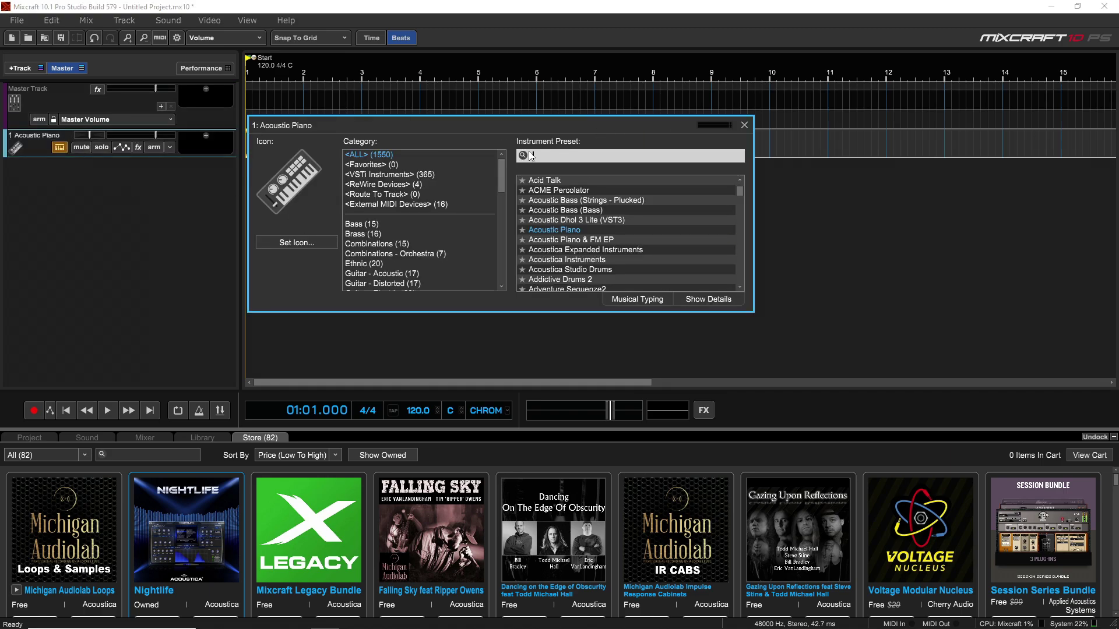
type("nightl")
left_click(560, 180)
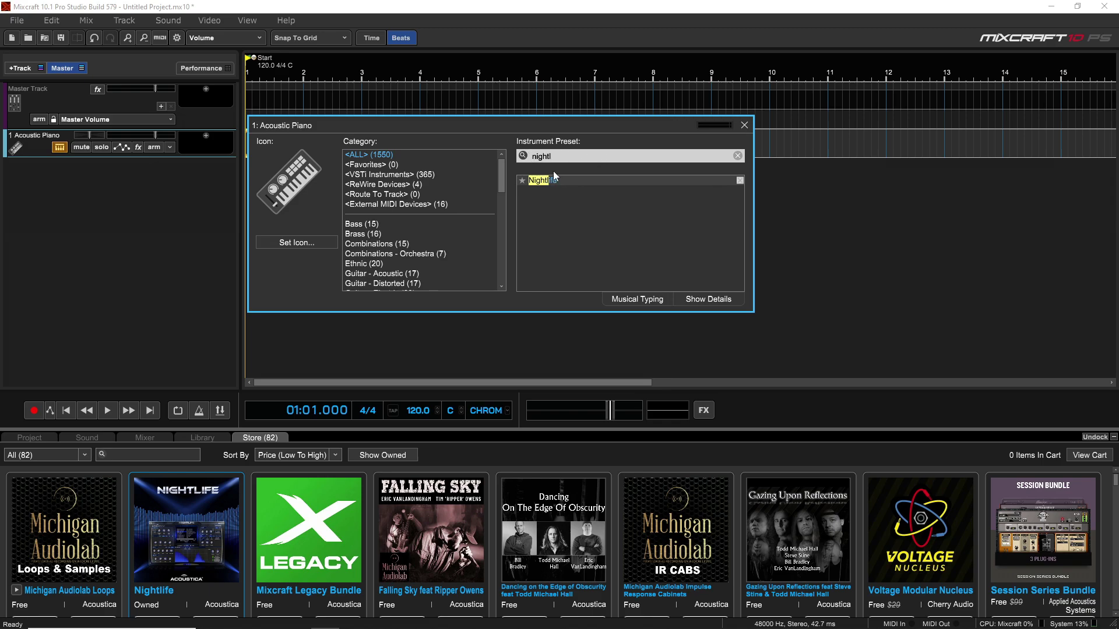
double_click(551, 181)
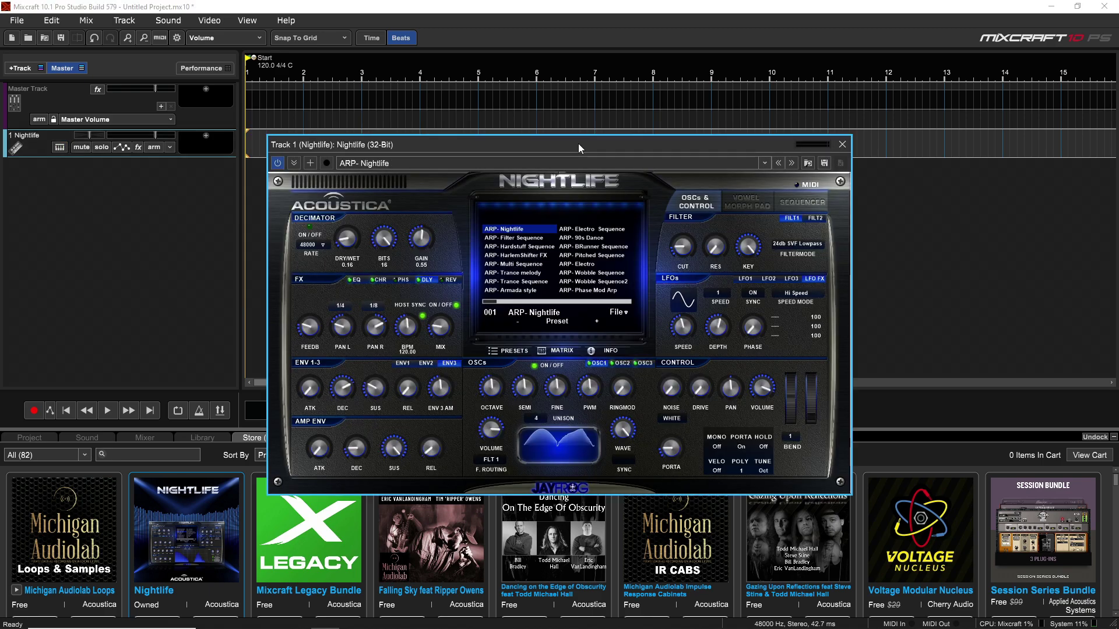
mouse_move(578, 144)
left_mouse_down()
mouse_move(530, 60)
mouse_move(607, 89)
left_mouse_up()
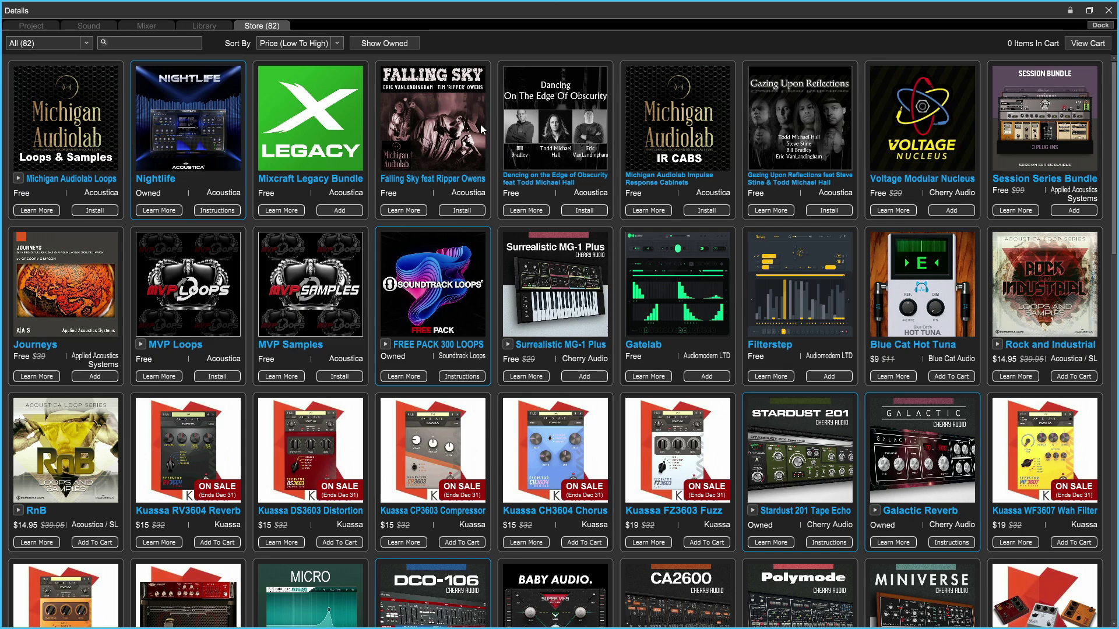
Filter the store to Projects, then to the five Loops packs, and dock it
left_click(85, 43)
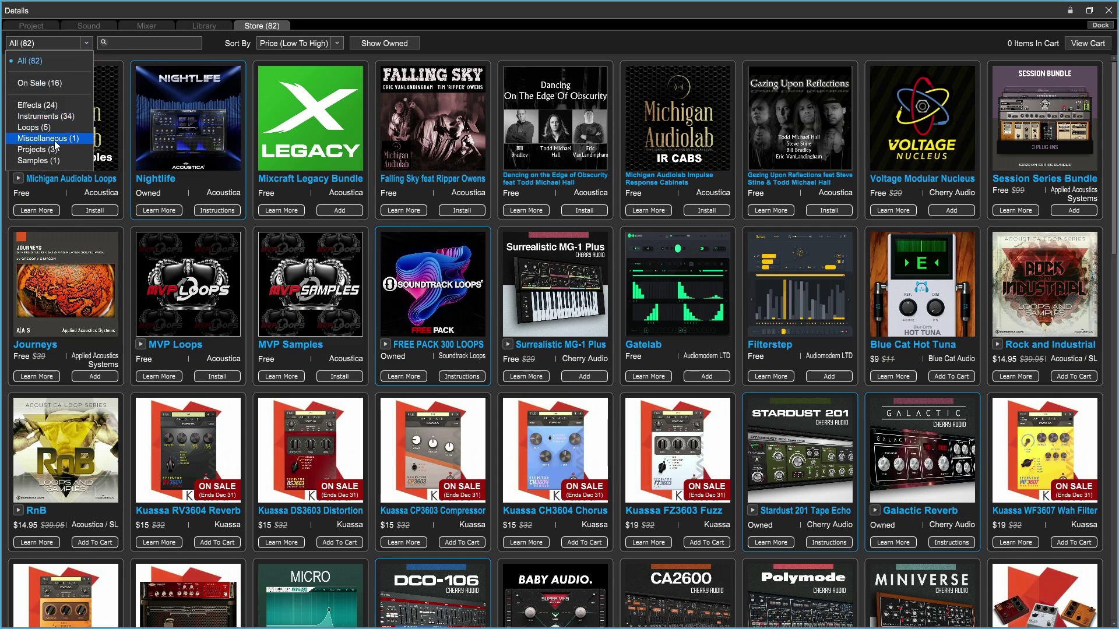
left_click(35, 150)
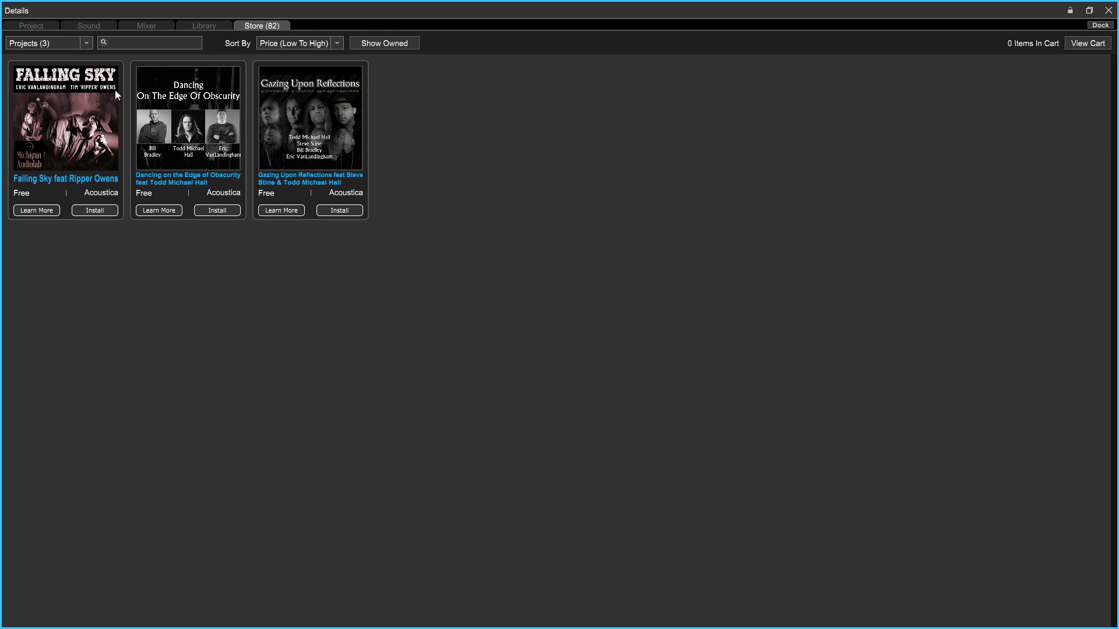
left_click(86, 43)
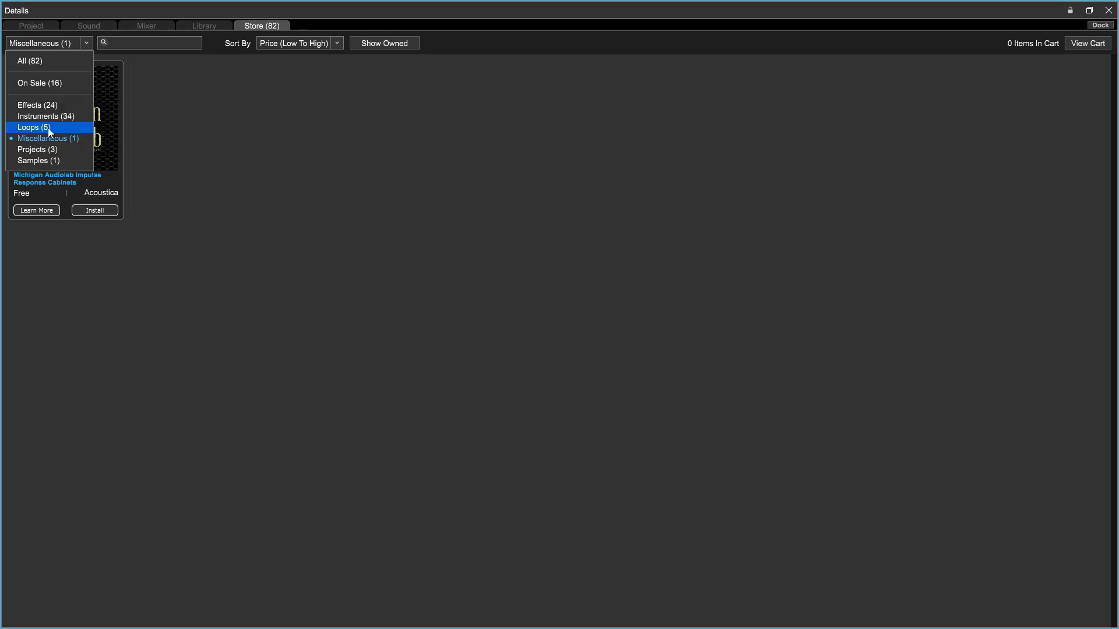
left_click(48, 128)
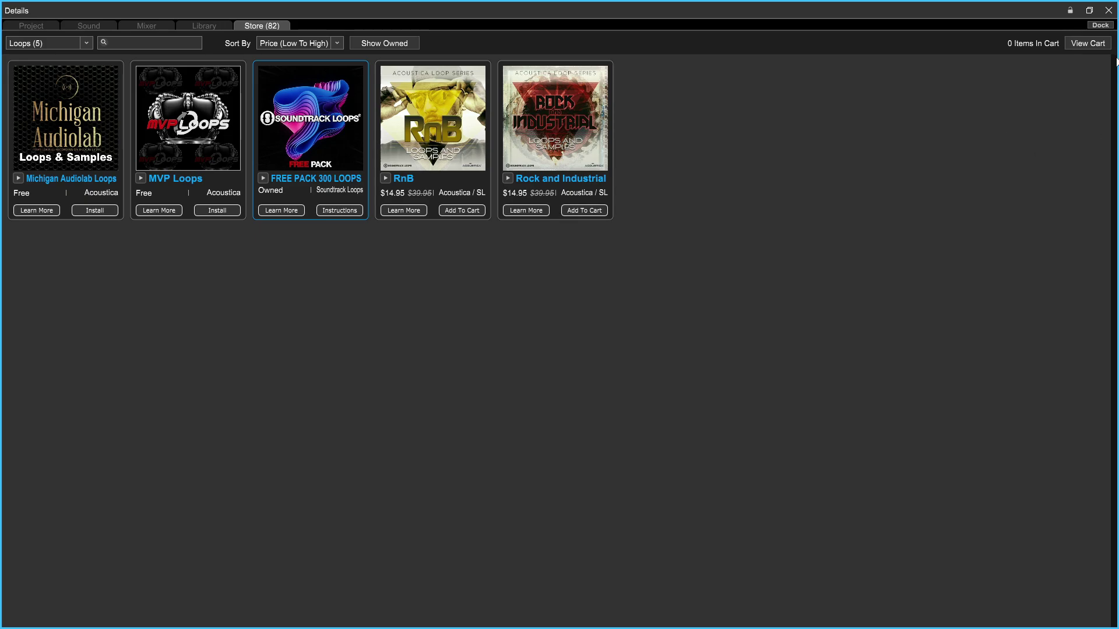
left_click(1099, 25)
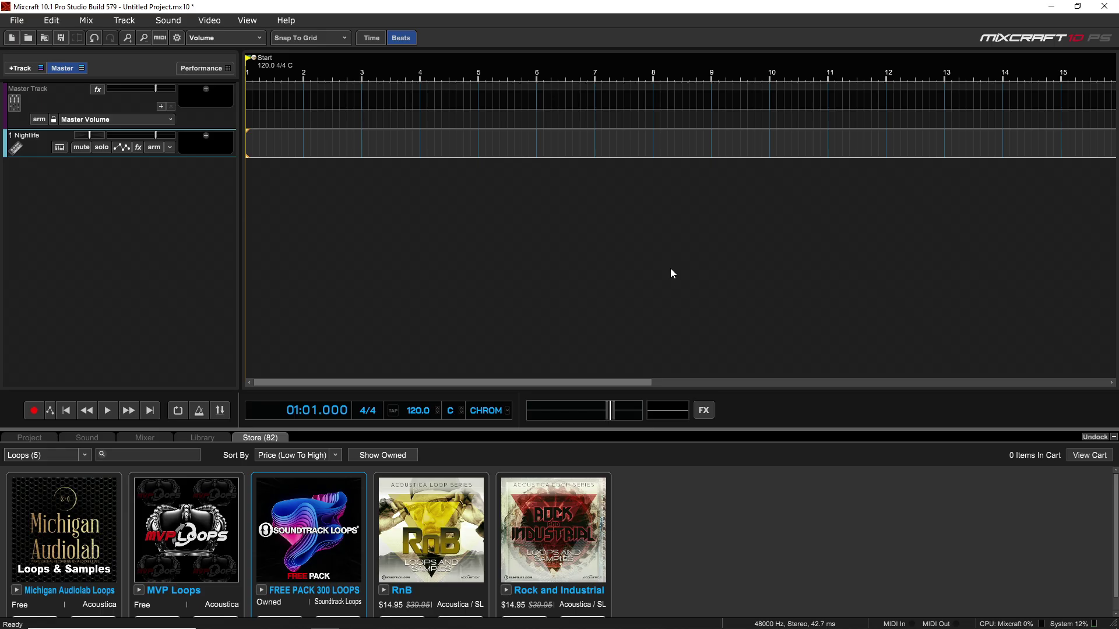